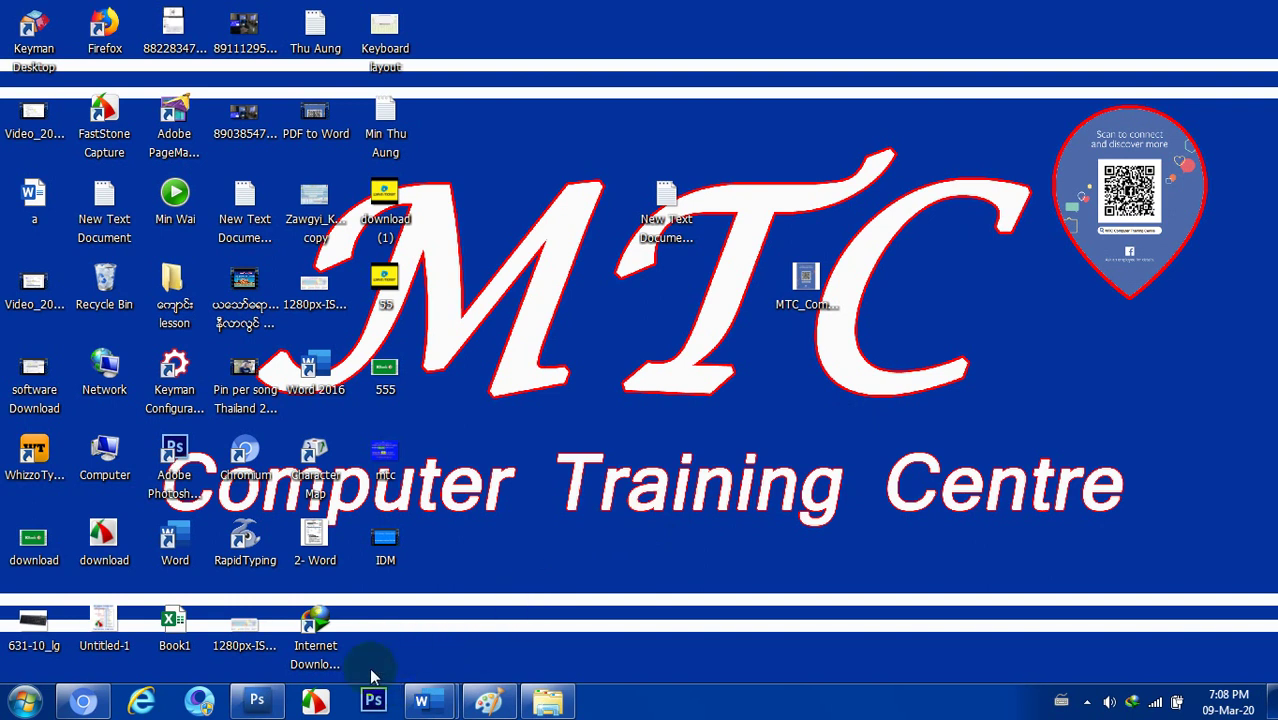
Switch to the browser and download Myanmar_Font.rar from Google Drive despite the missing virus scan.
left_click(80, 705)
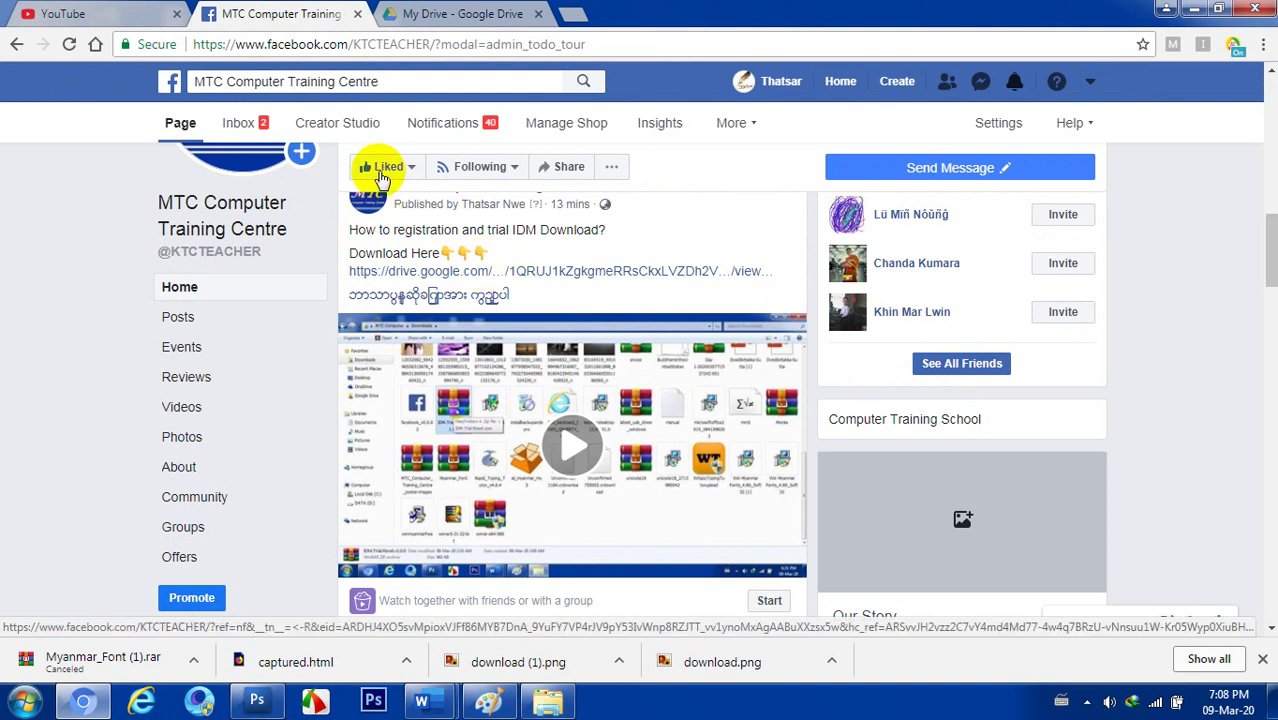
left_click(424, 14)
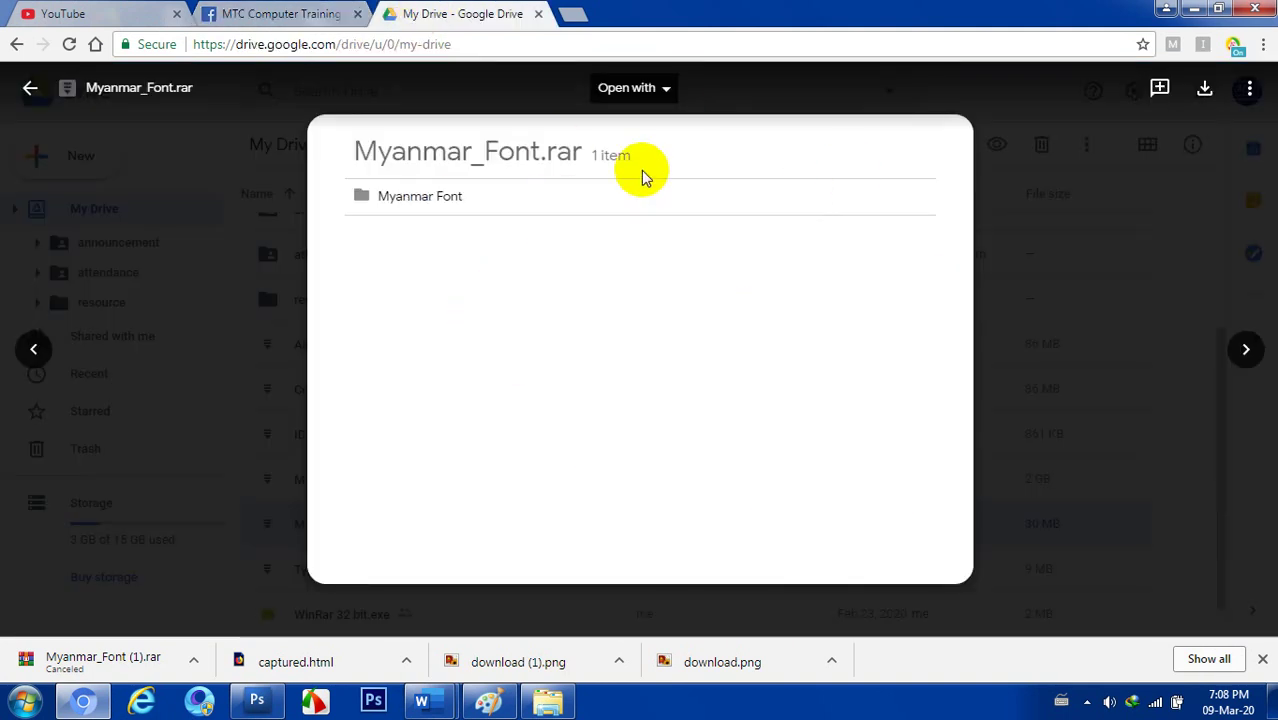
left_click(1207, 90)
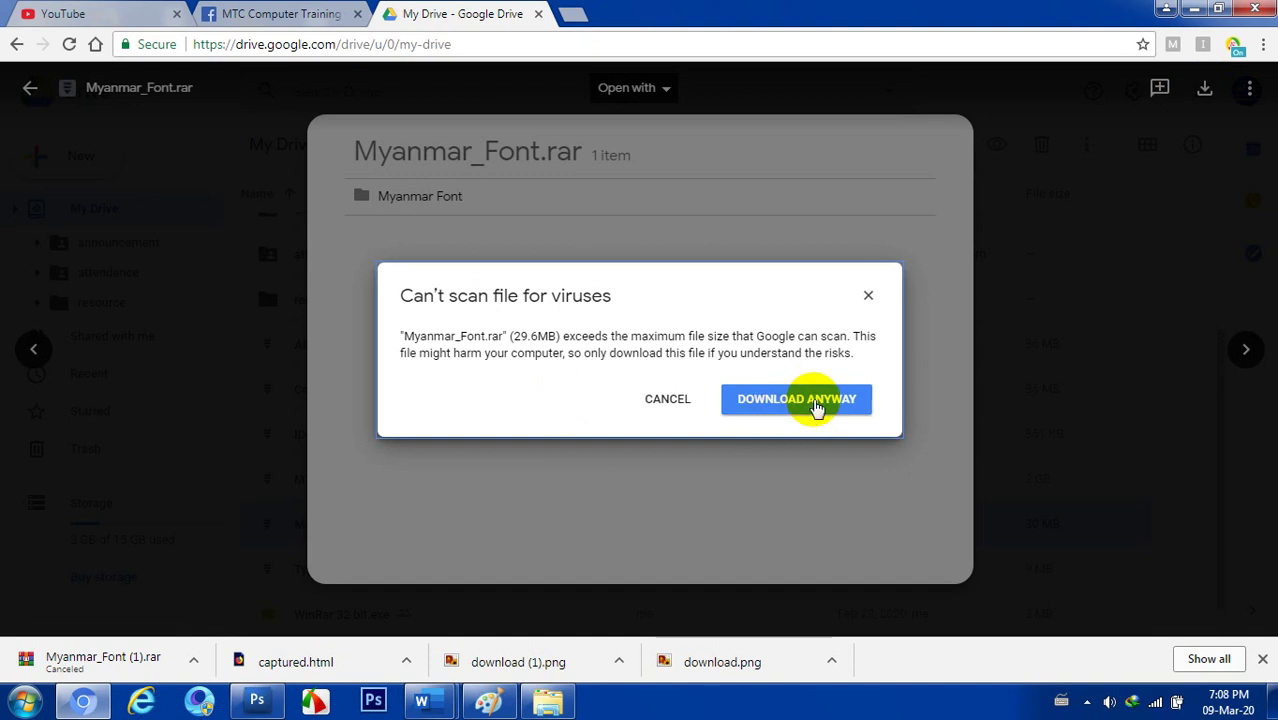
left_click(806, 400)
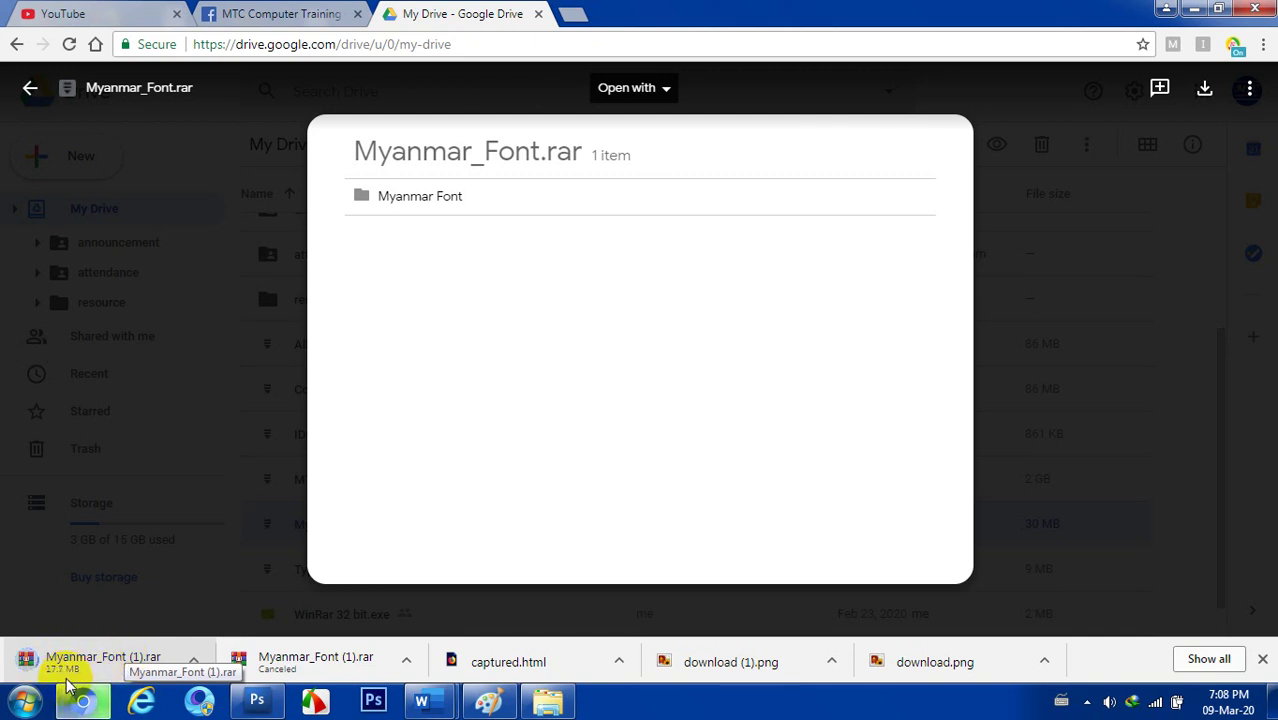
Extract the Myanmar_Font archive in the Downloads folder to its own Myanmar_Font folder, replacing all existing files.
left_click(1197, 9)
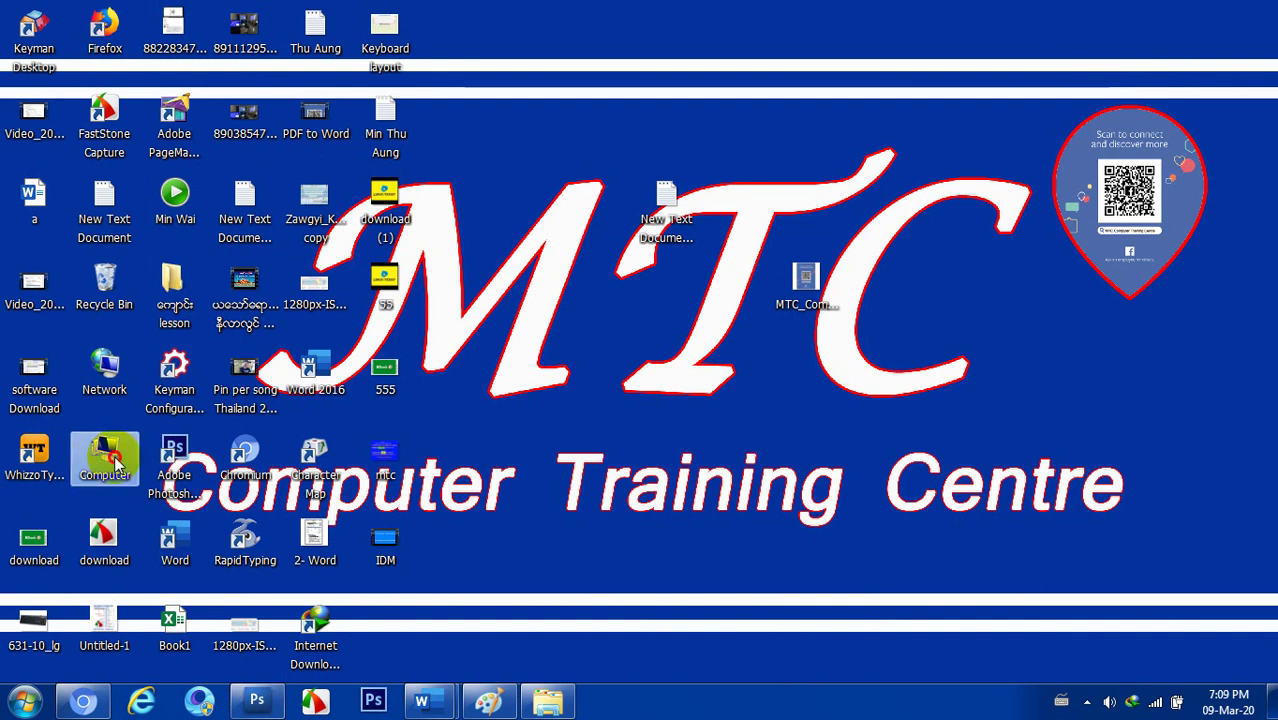
double_click(116, 465)
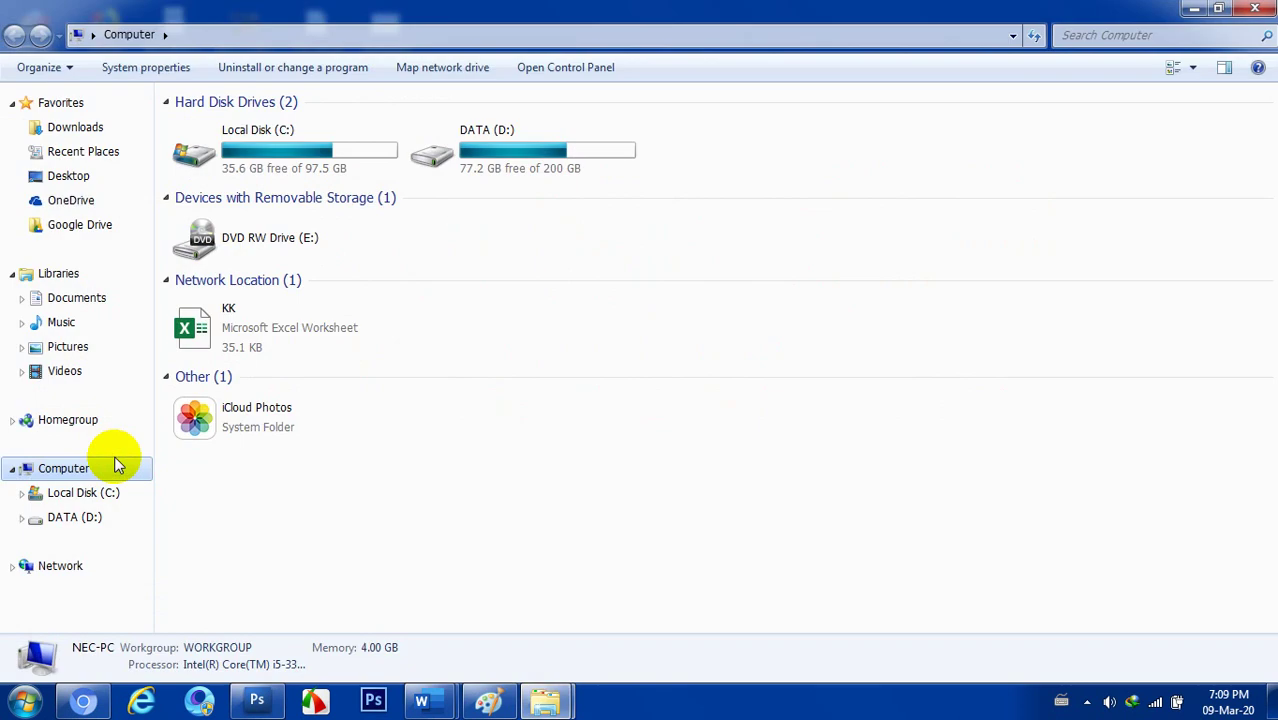
left_click(80, 128)
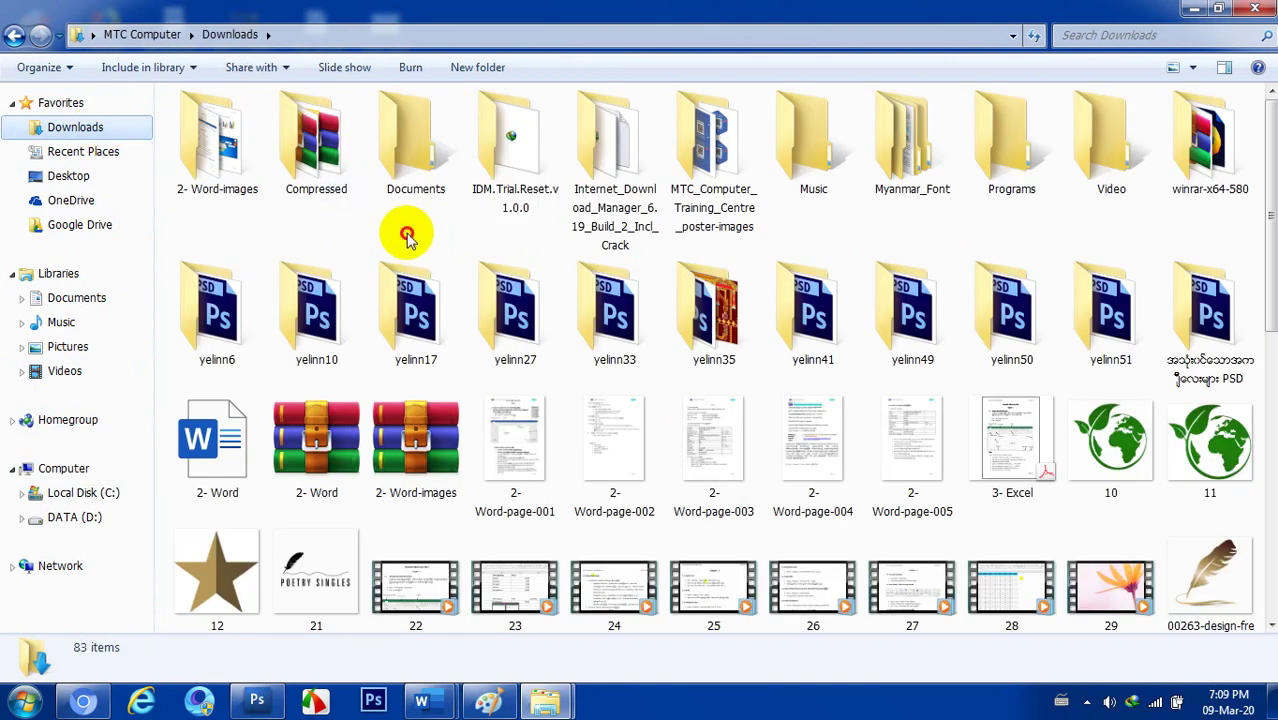
scroll(435, 250, "down", 6)
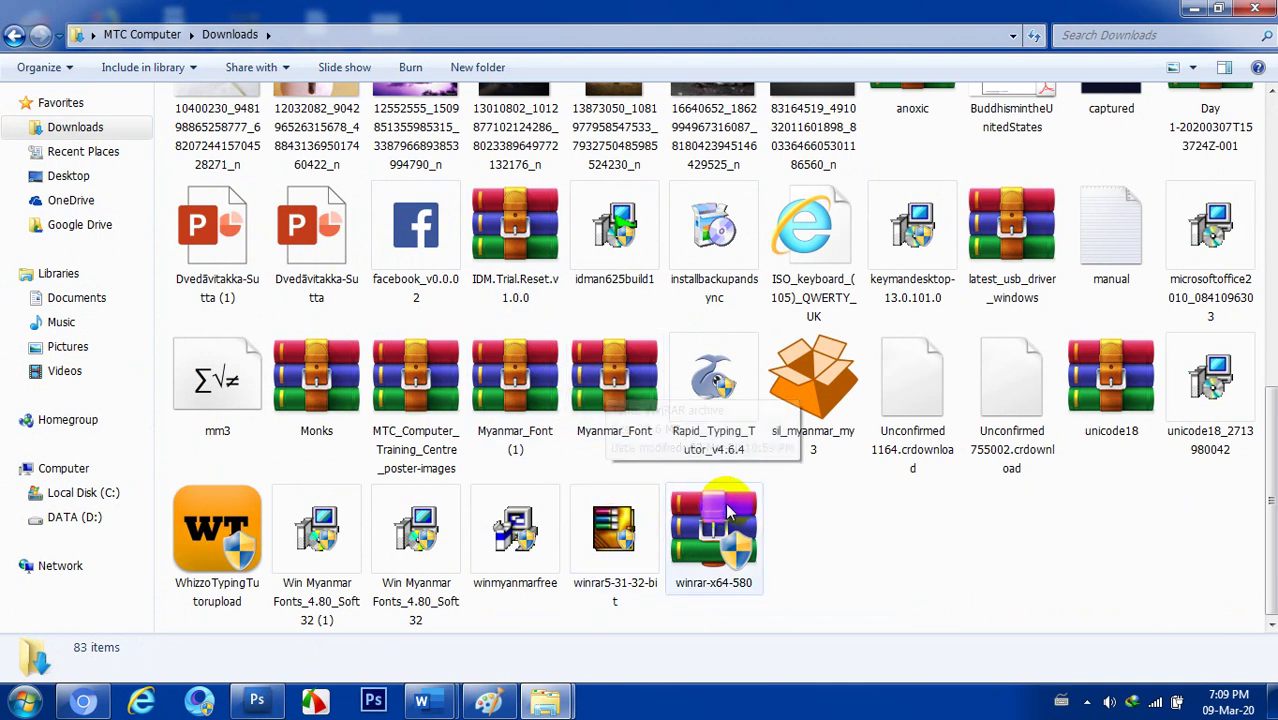
right_click(603, 378)
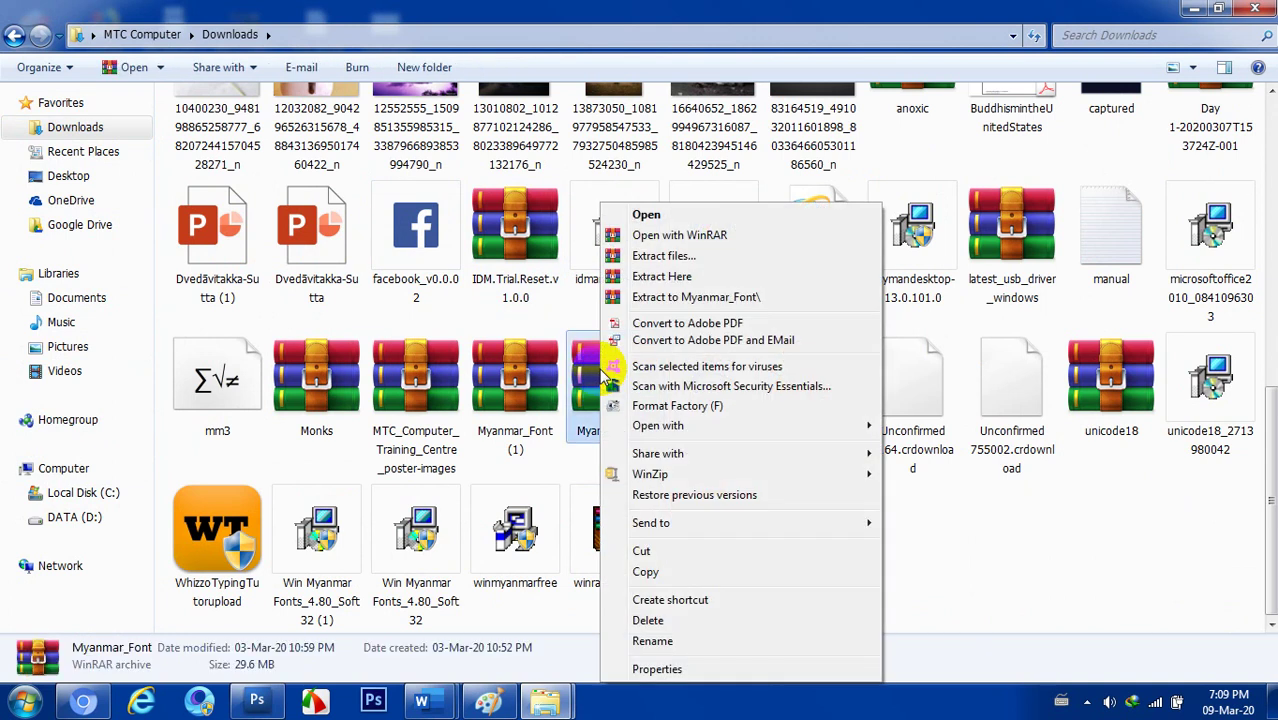
left_click(664, 300)
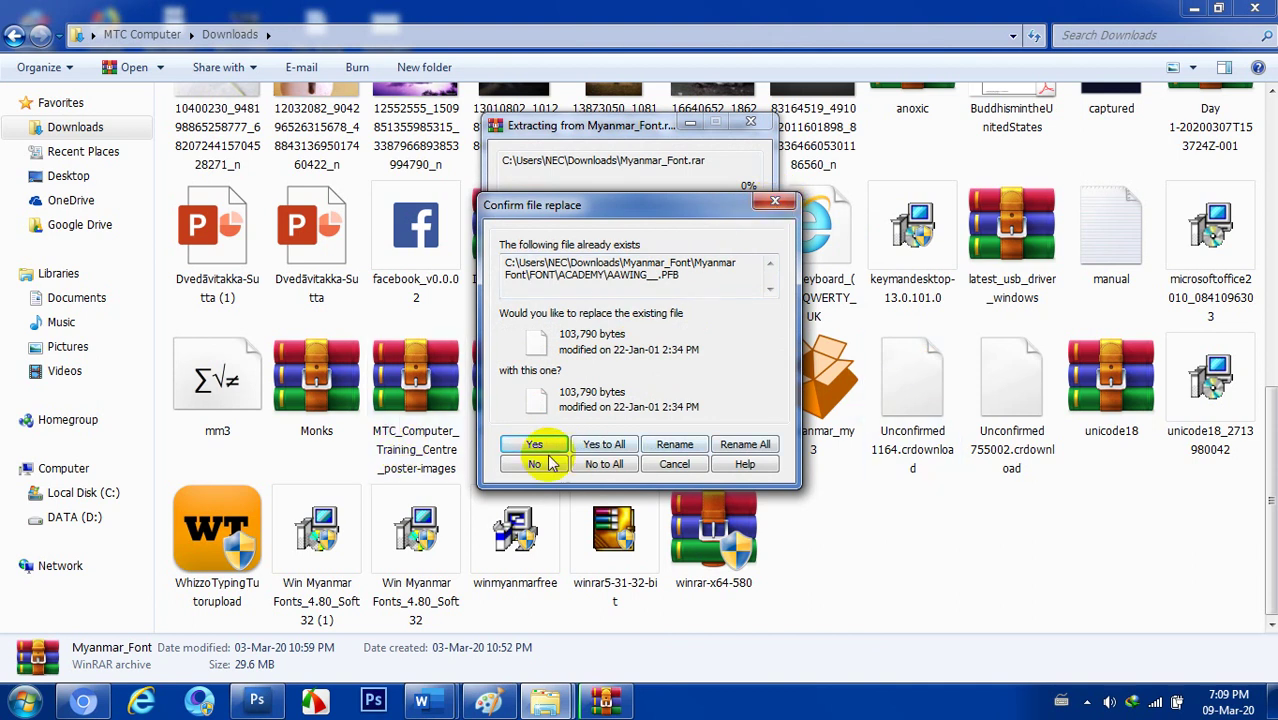
left_click(598, 446)
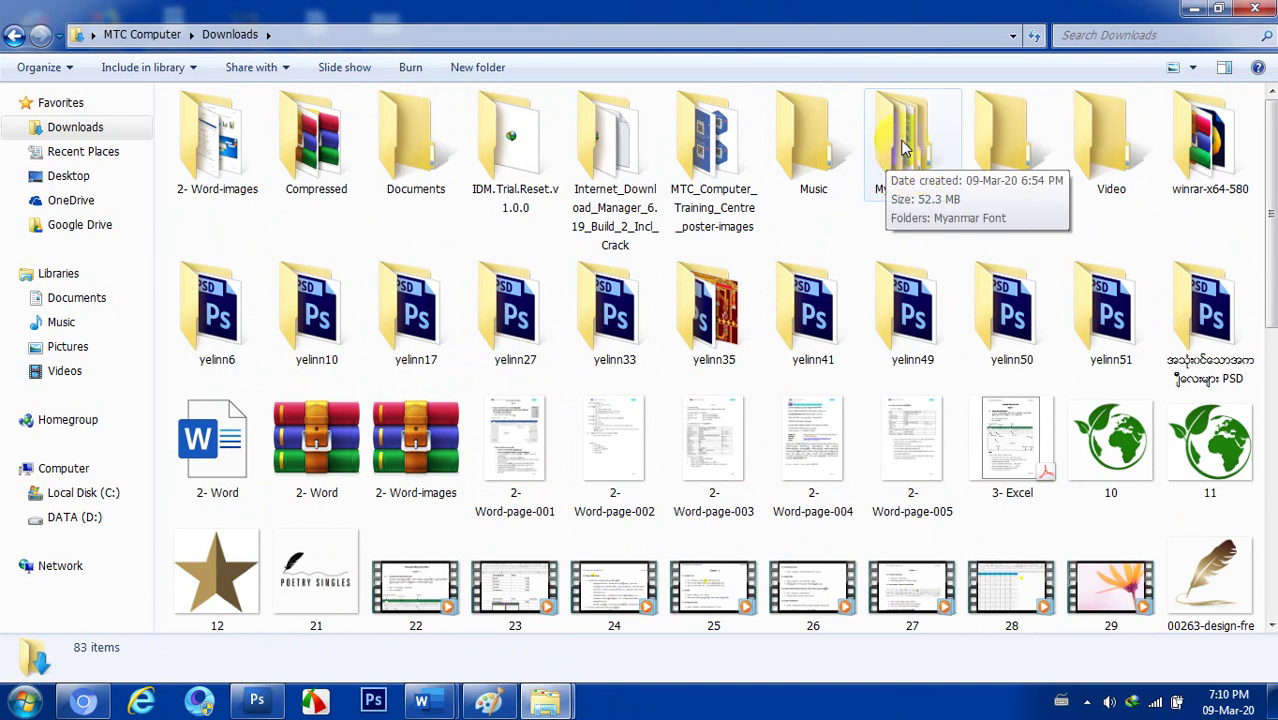
Open the Win Art House folder inside the Myanmar Font subfolder of the extracted Myanmar_Font folder.
double_click(903, 147)
double_click(303, 135)
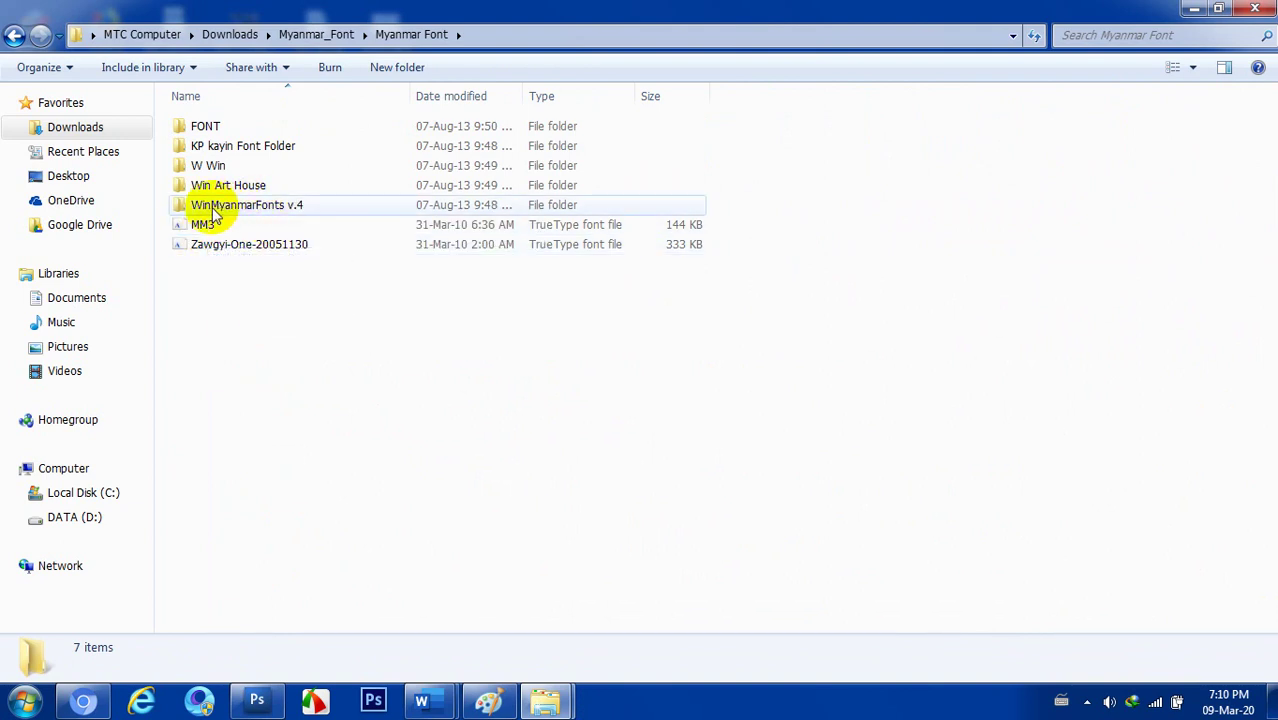
left_click(240, 190)
double_click(240, 190)
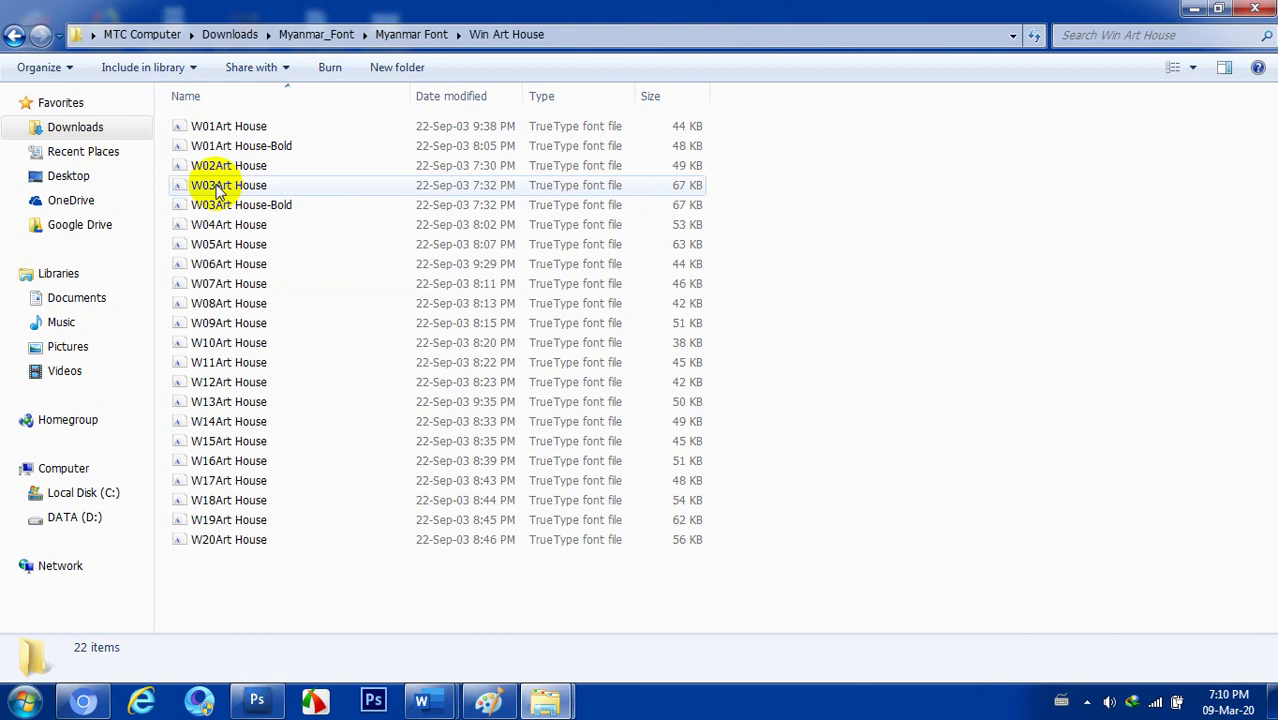
left_click(15, 36)
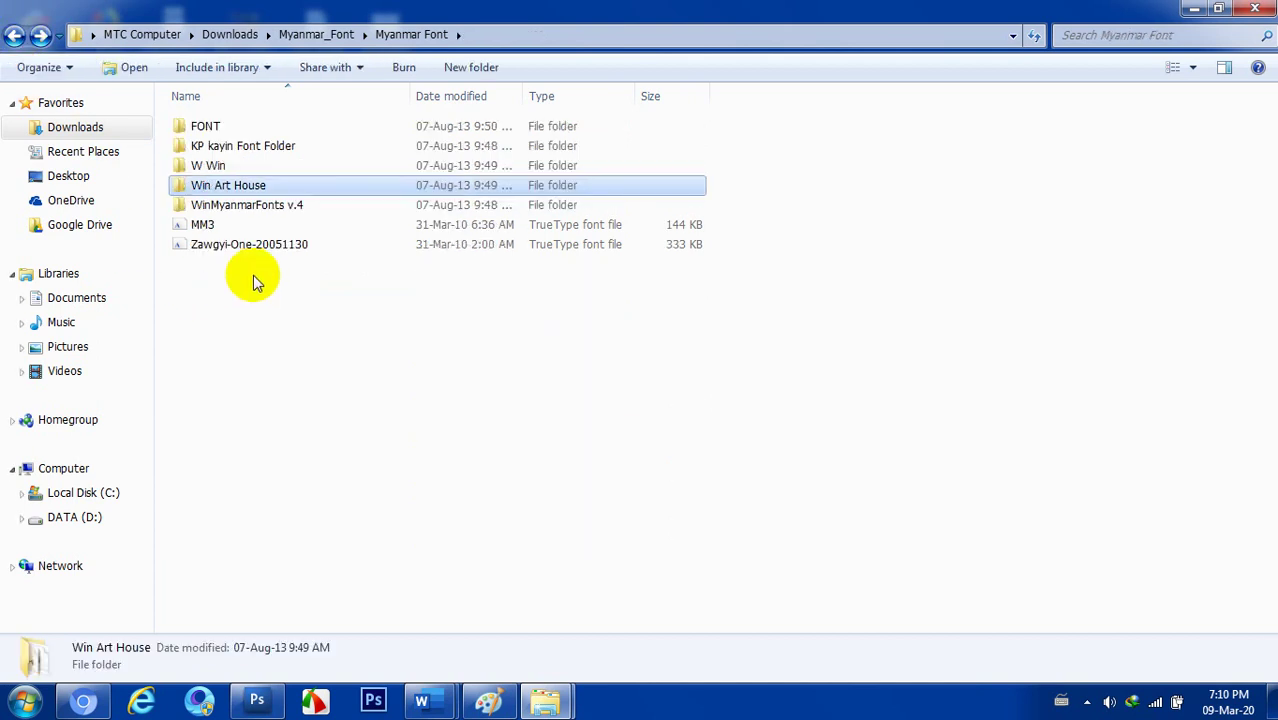
double_click(213, 188)
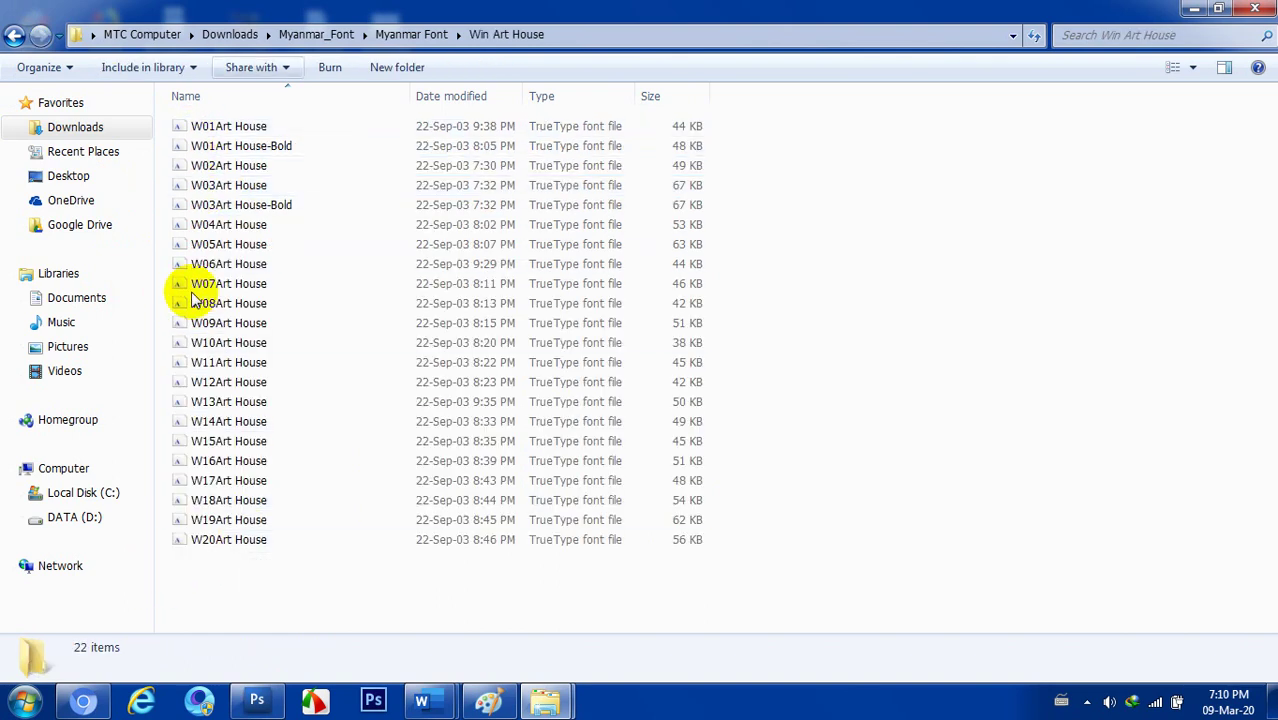
left_click_drag(179, 568, 305, 122)
left_click(197, 568)
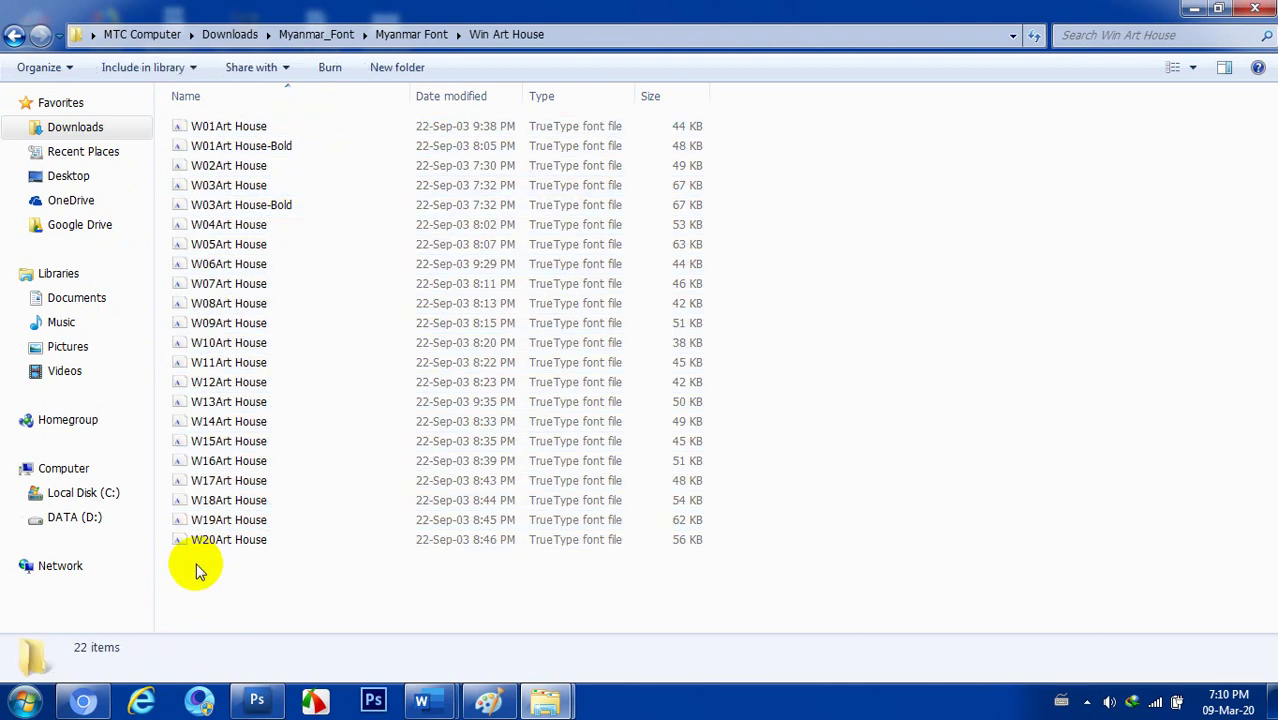
left_click_drag(213, 572, 300, 116)
left_click(219, 593)
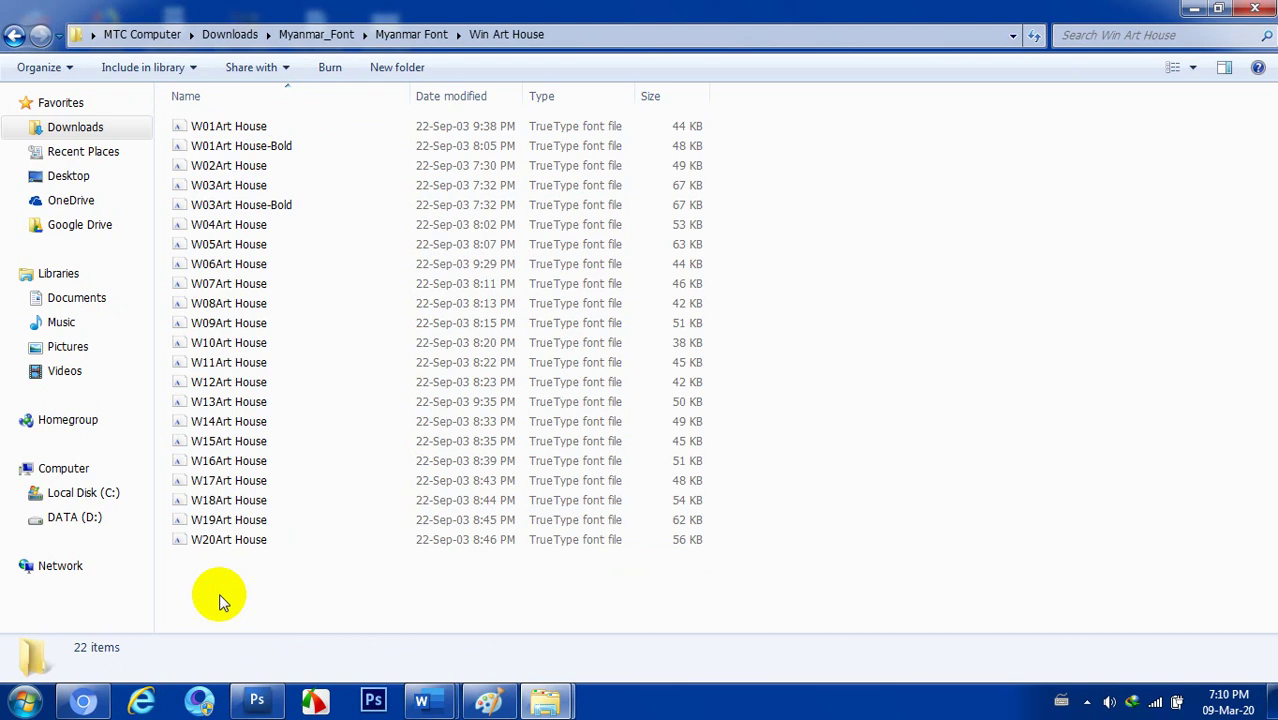
Install all the fonts in the Win Art House folder, agreeing to replace fonts that are already installed.
key("ctrl+a")
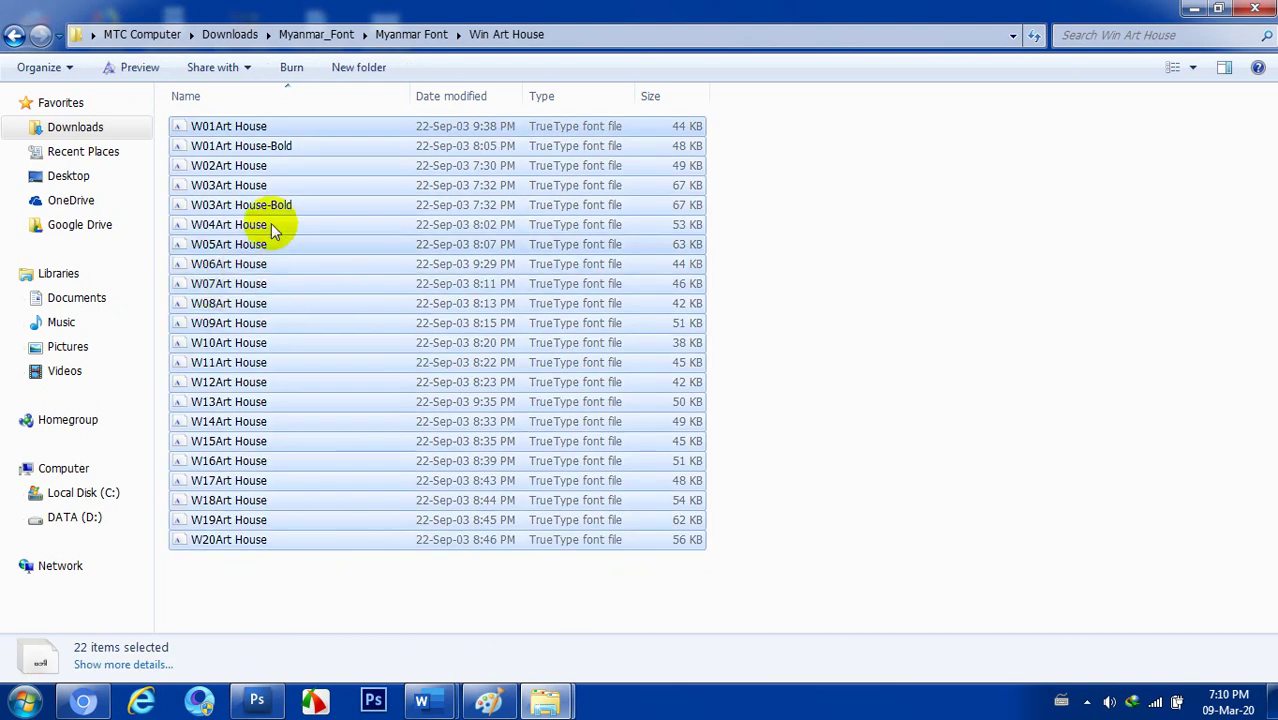
right_click(293, 163)
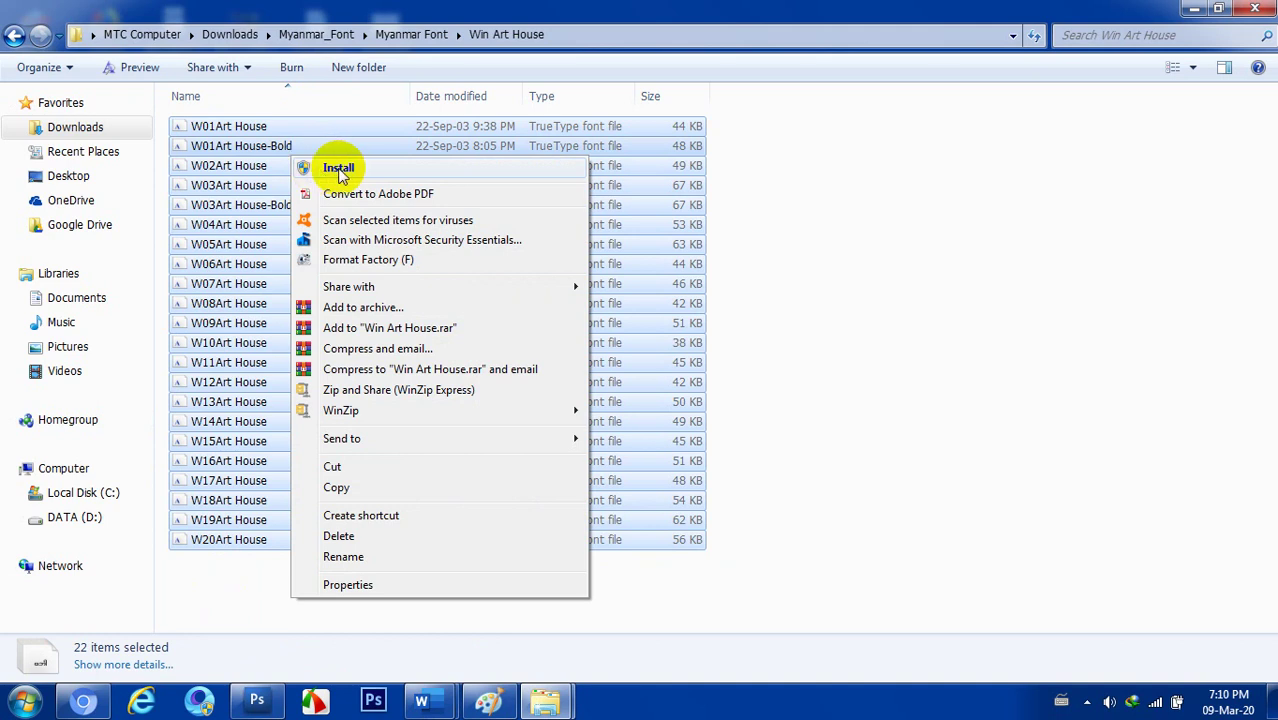
left_click(341, 170)
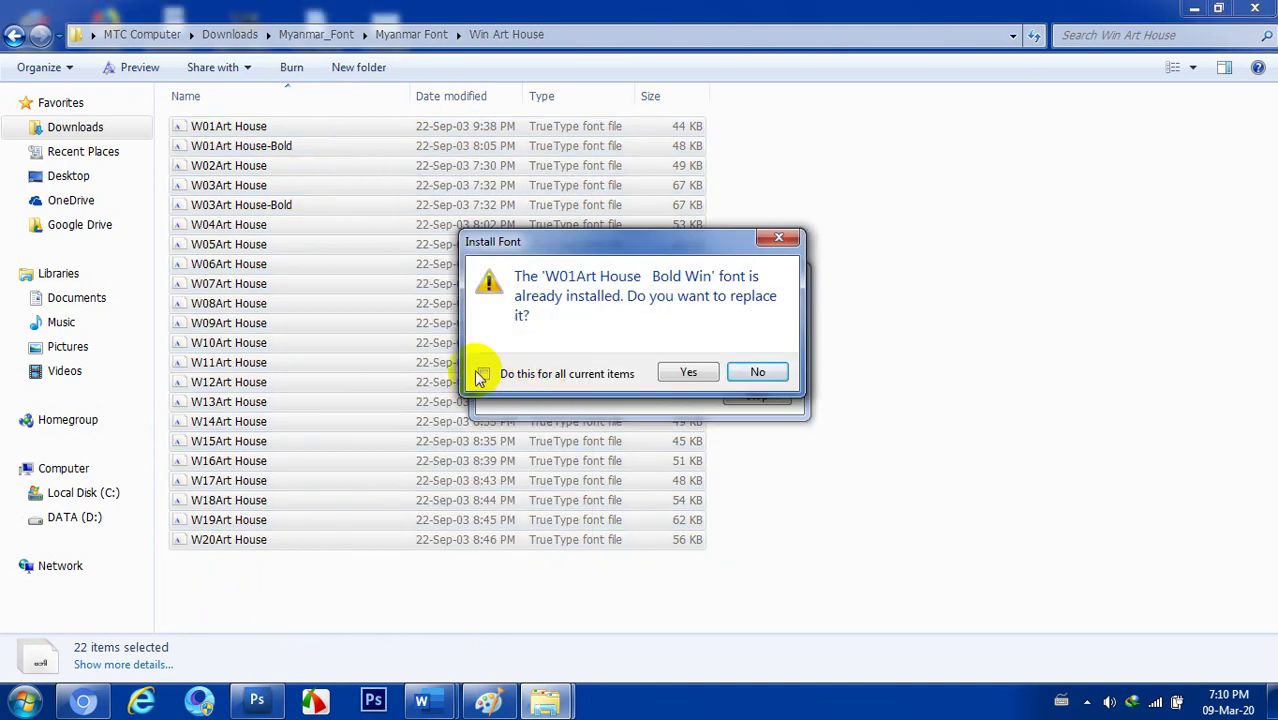
left_click(689, 370)
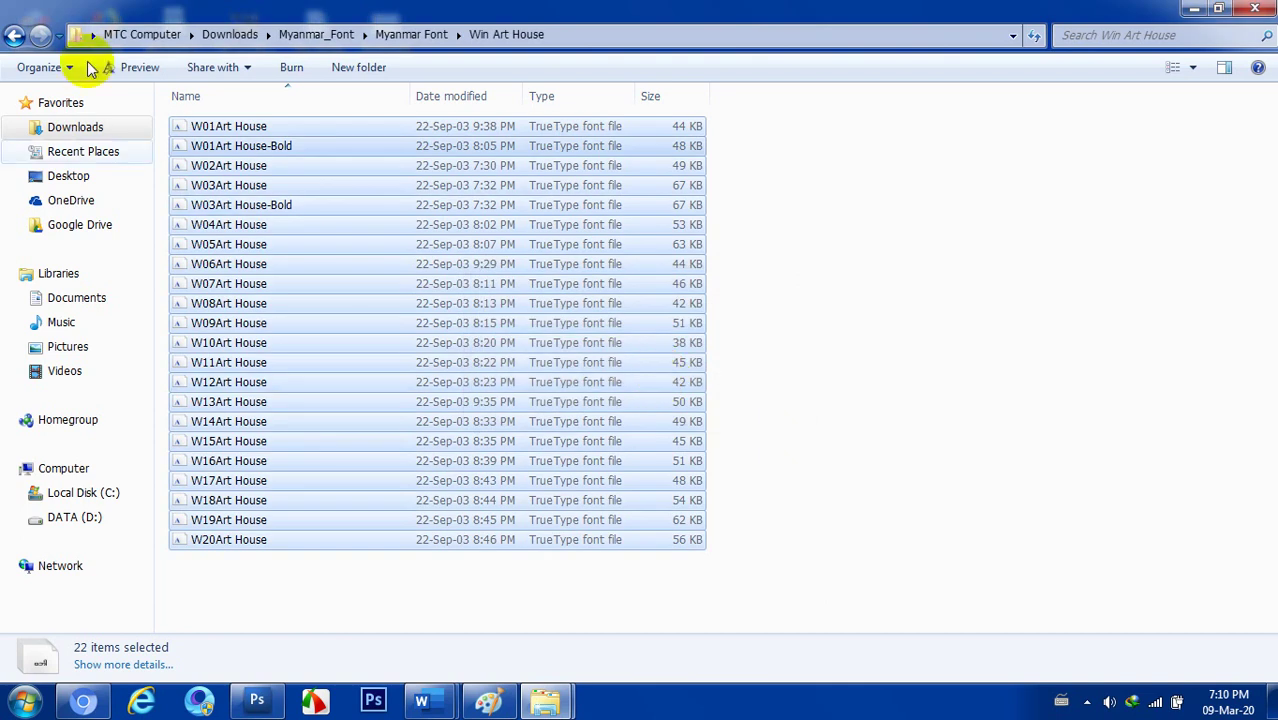
Examine the other fonts in the Myanmar Font folder, including the WinMyanmarFonts v.4 and KP kayin Font Folder contents.
left_click(15, 37)
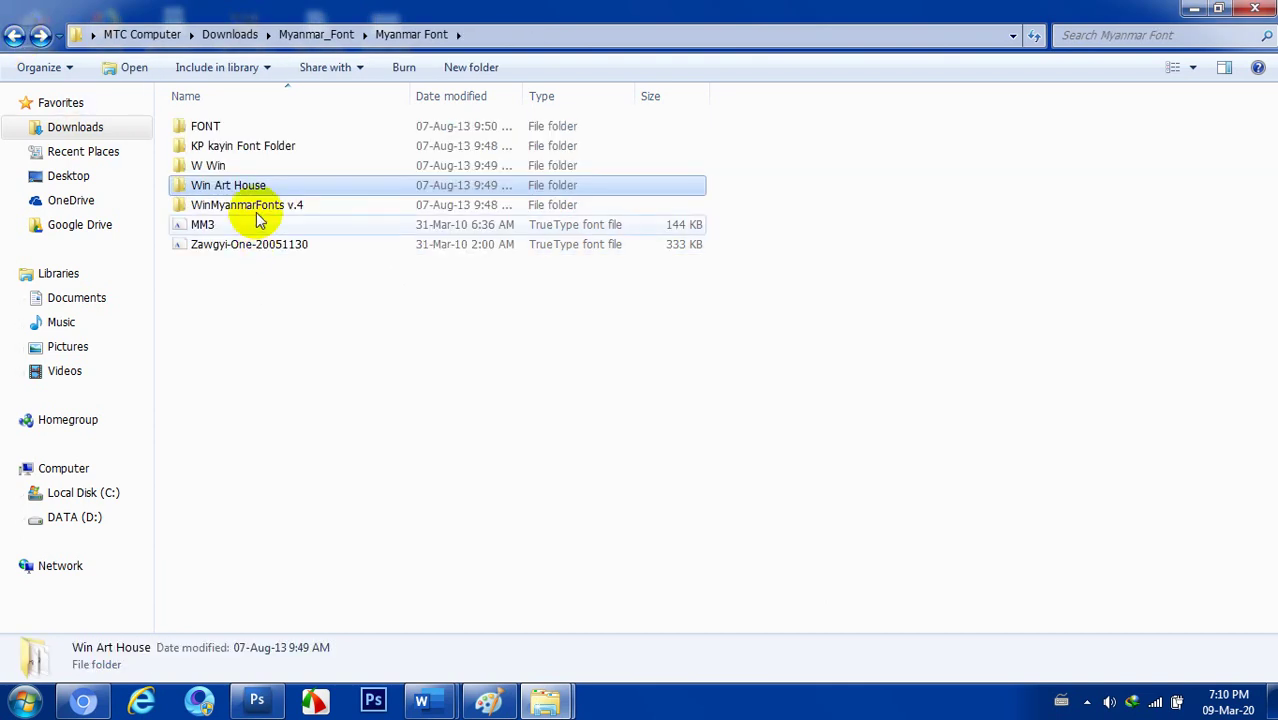
double_click(258, 210)
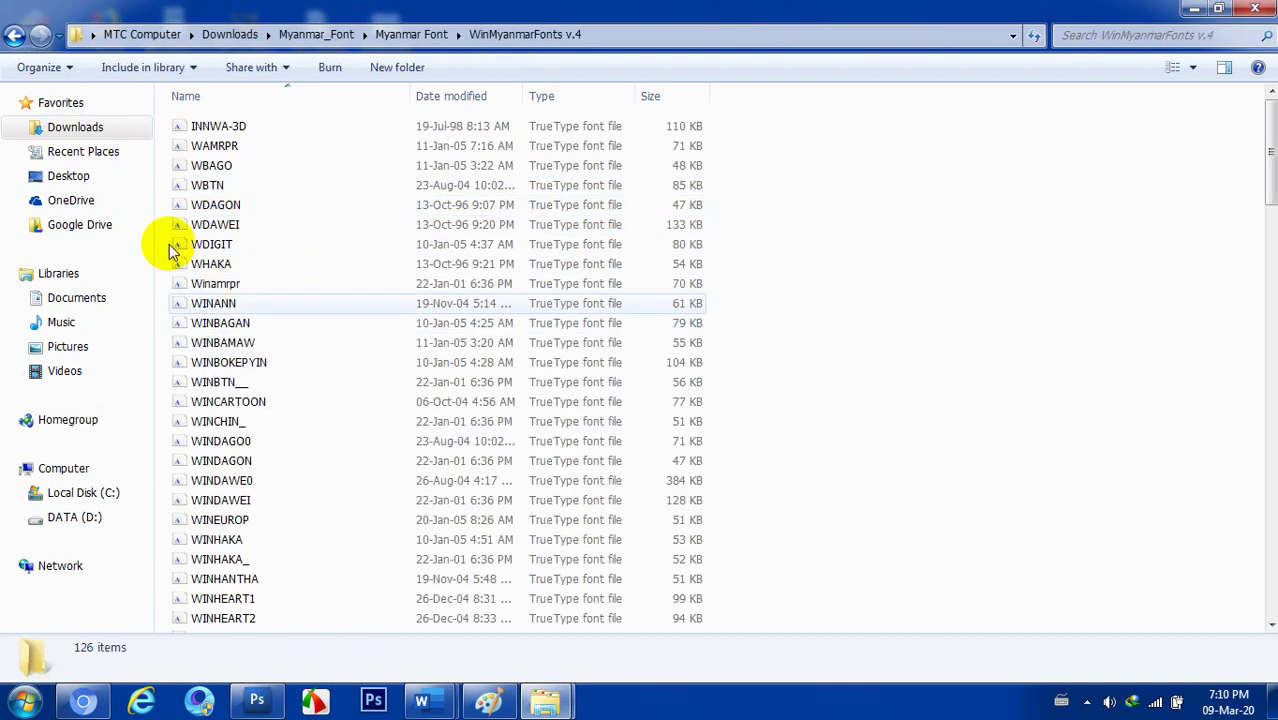
left_click(15, 37)
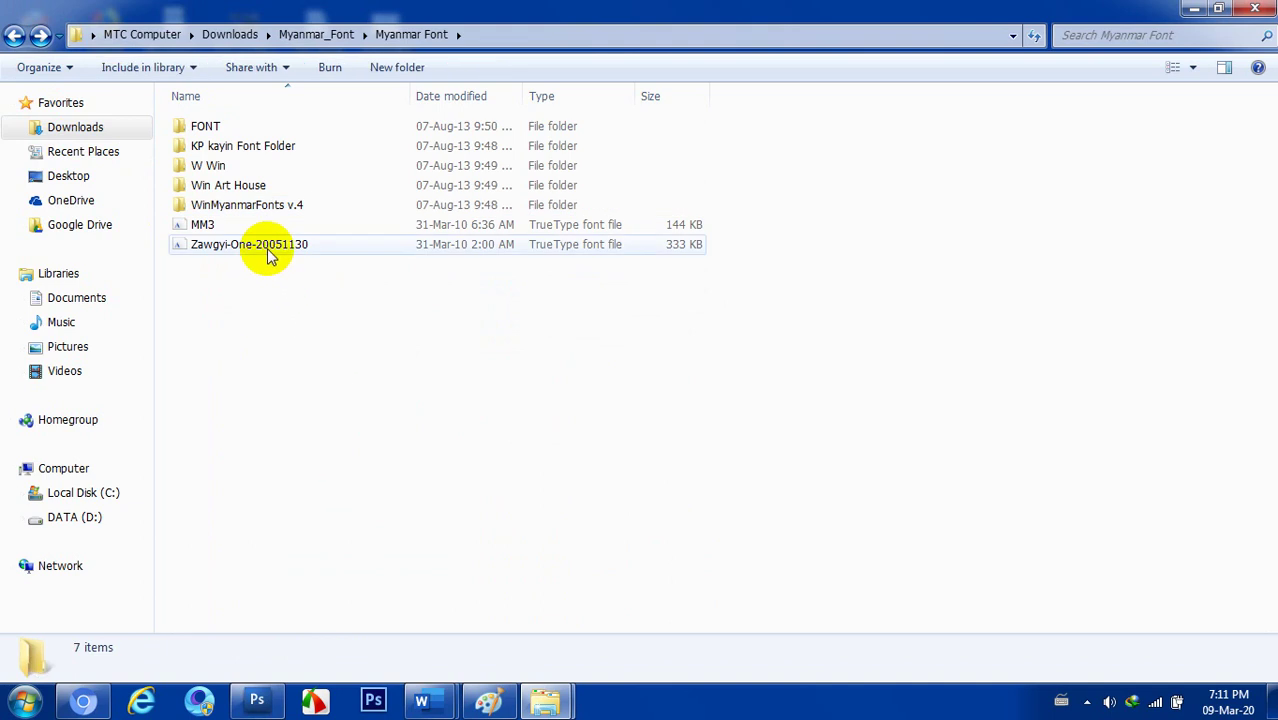
left_click(268, 255)
right_click(252, 250)
left_click(195, 308)
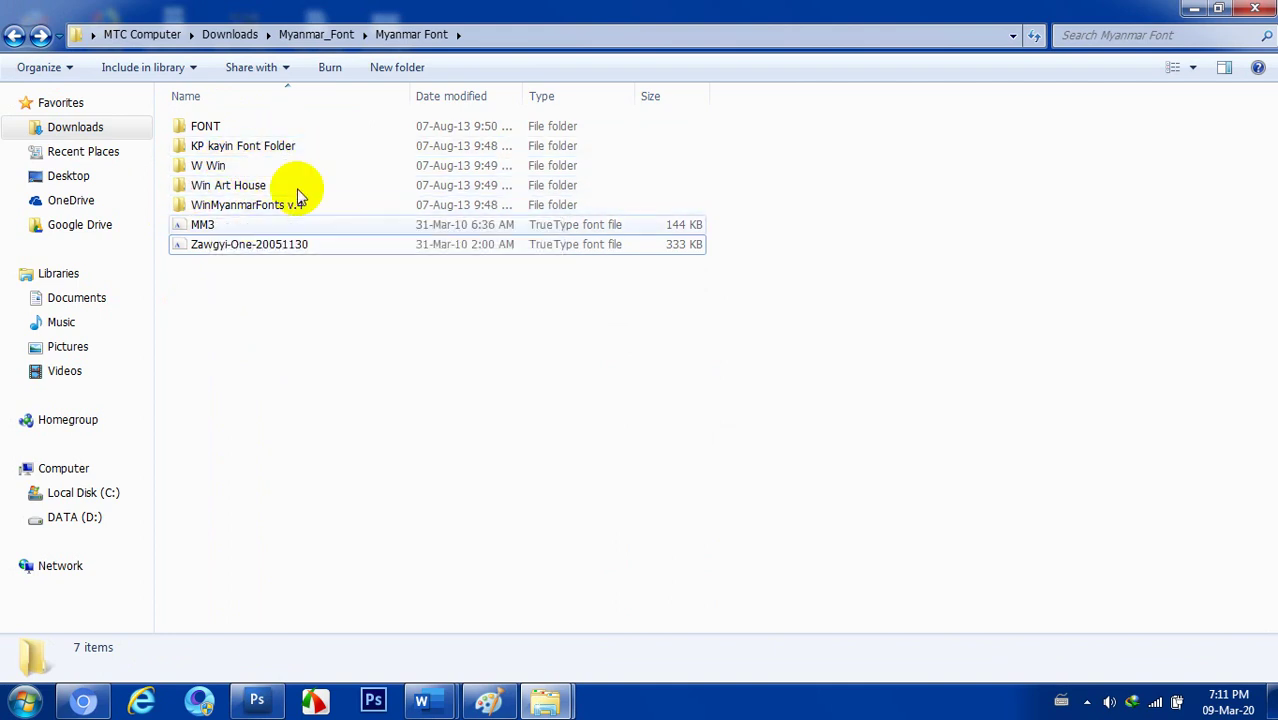
double_click(243, 146)
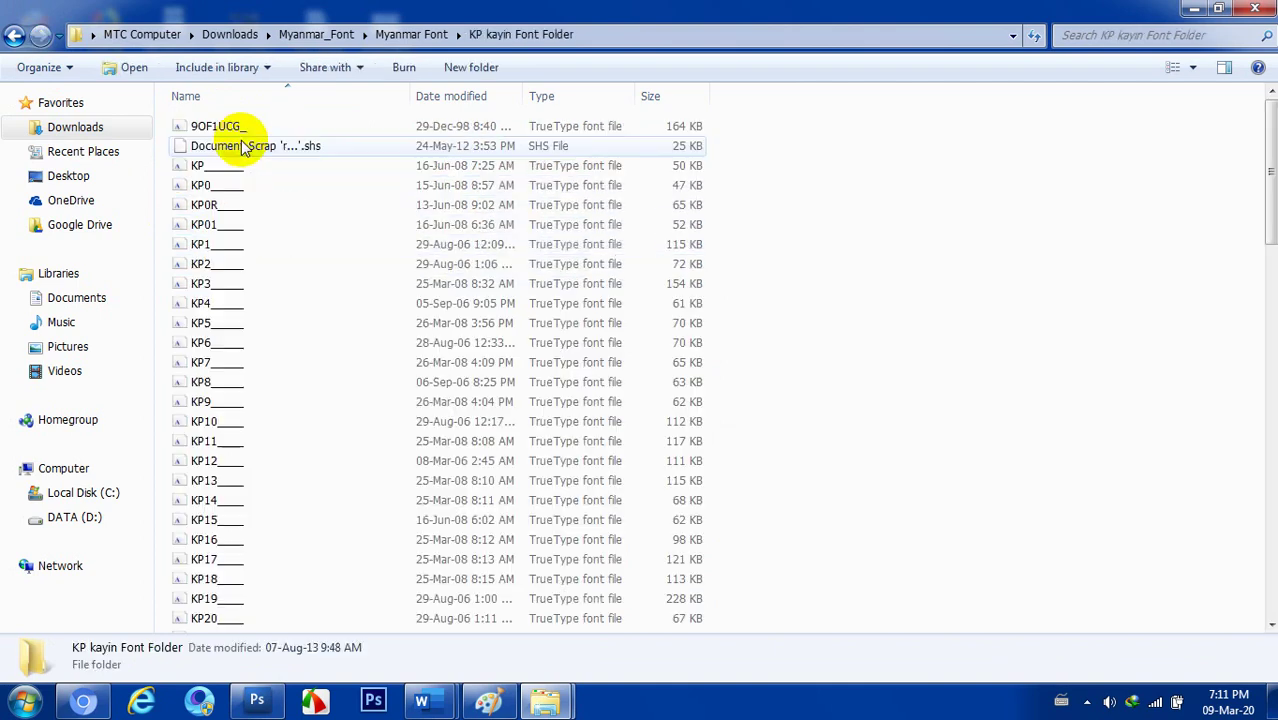
left_click(252, 362)
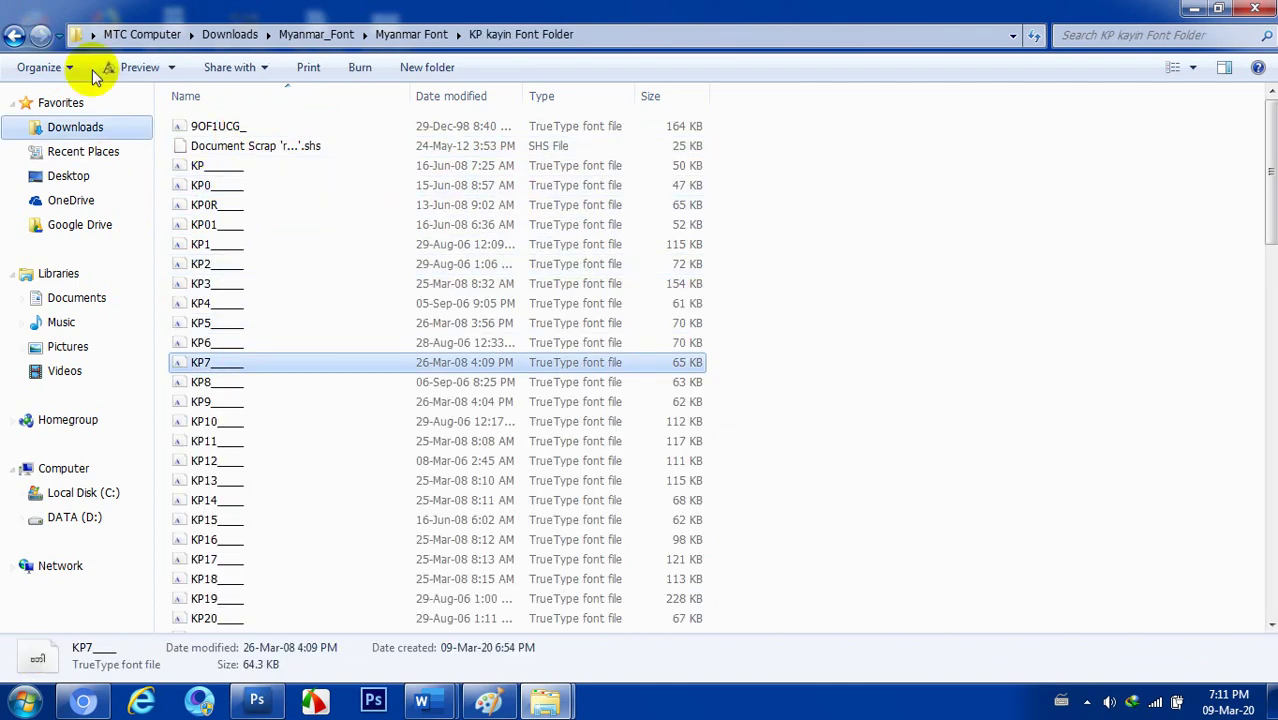